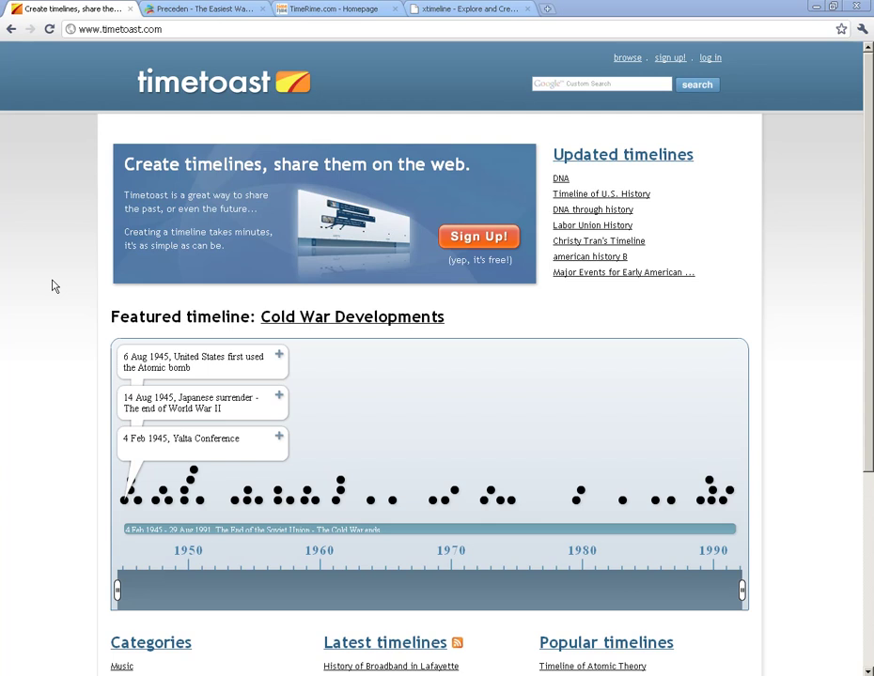
Step: Switch from the Timetoast homepage to the Preceden timeline site to compare it
left_click(202, 11)
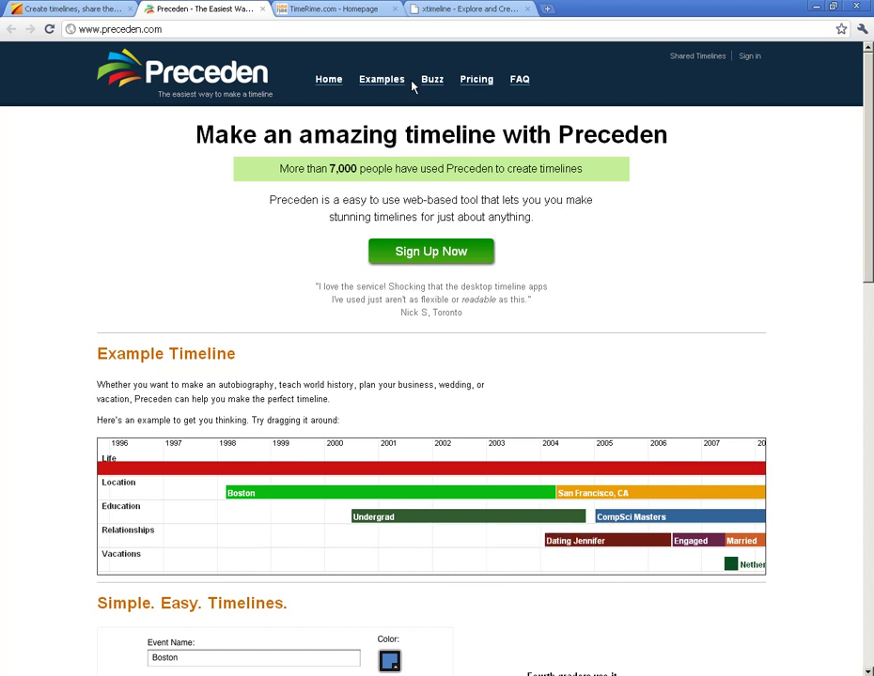
Step: Browse the TimeRime, xtimeline and Preceden home pages, then return to the Timetoast homepage
key("ctrl+Tab")
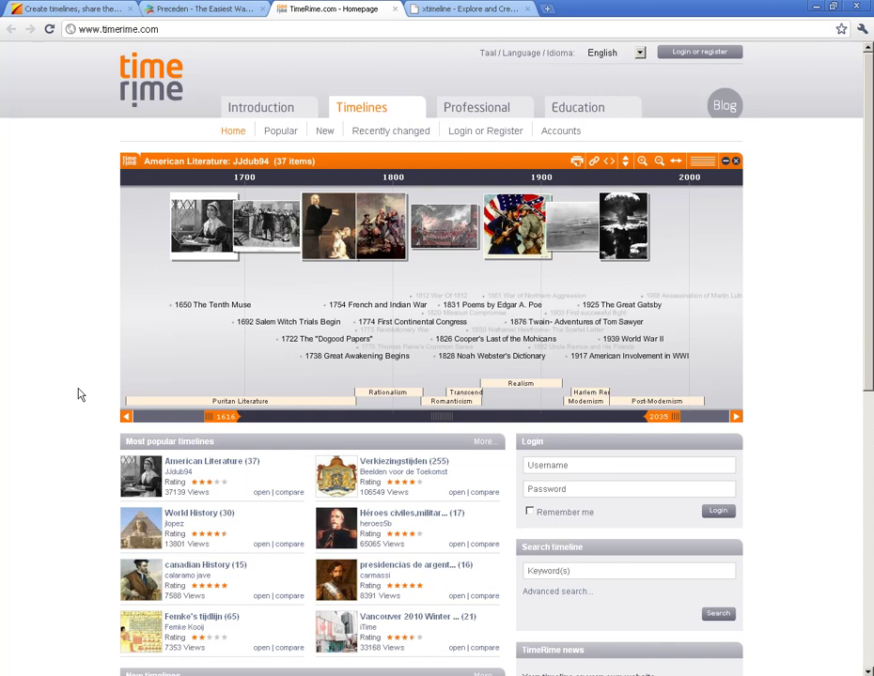
left_click(442, 11)
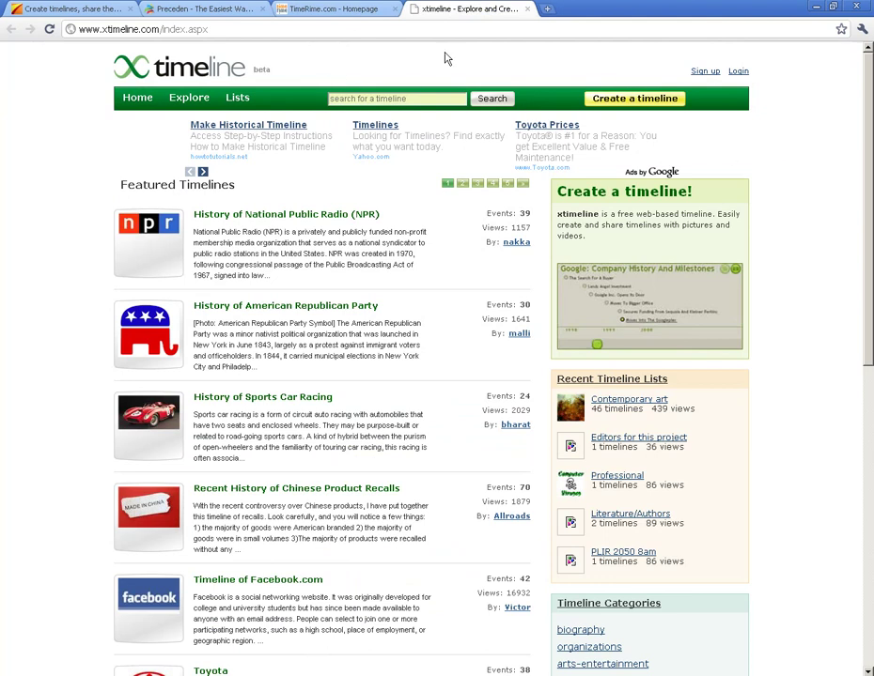
left_click(322, 11)
left_click(451, 9)
left_click(275, 11)
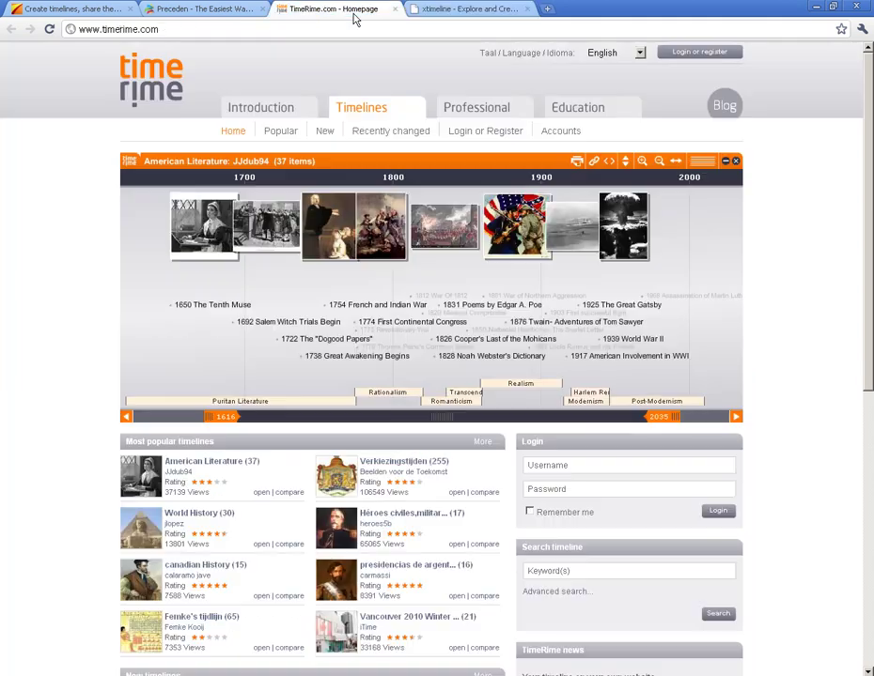
left_click(188, 13)
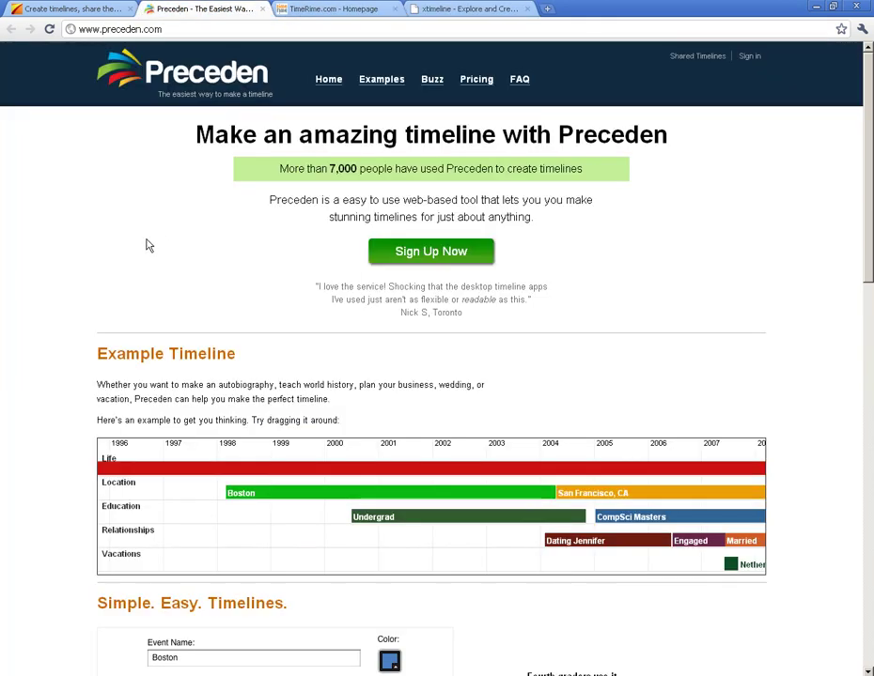
left_click(67, 13)
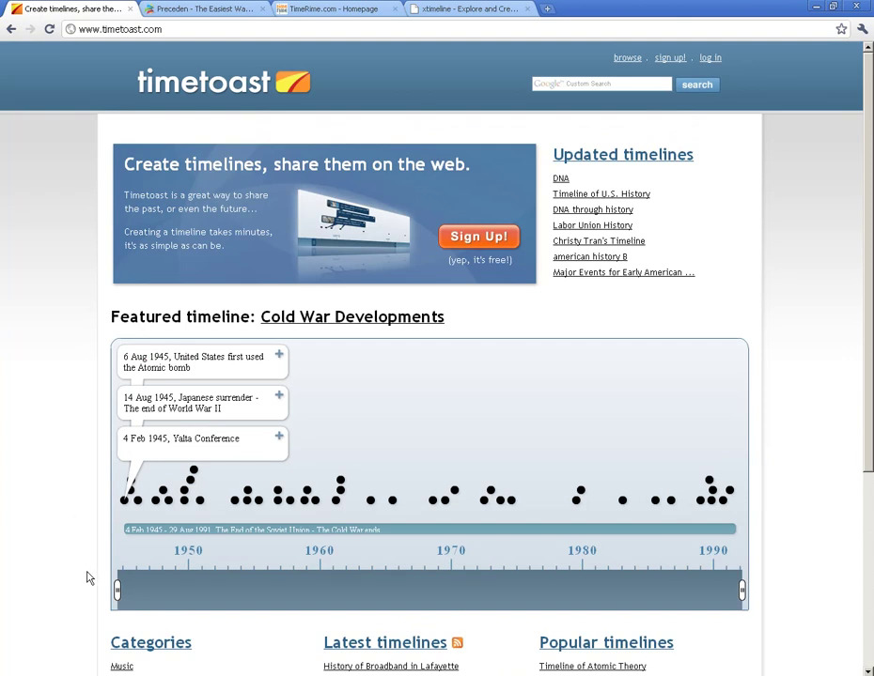
left_click_drag(121, 598, 58, 602)
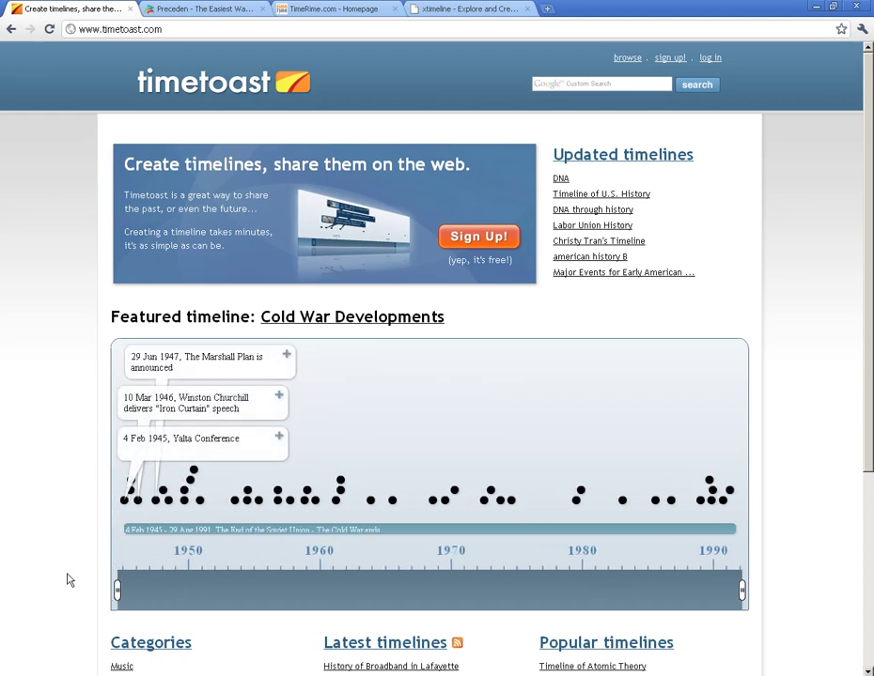
scroll(58, 545, "down", 3)
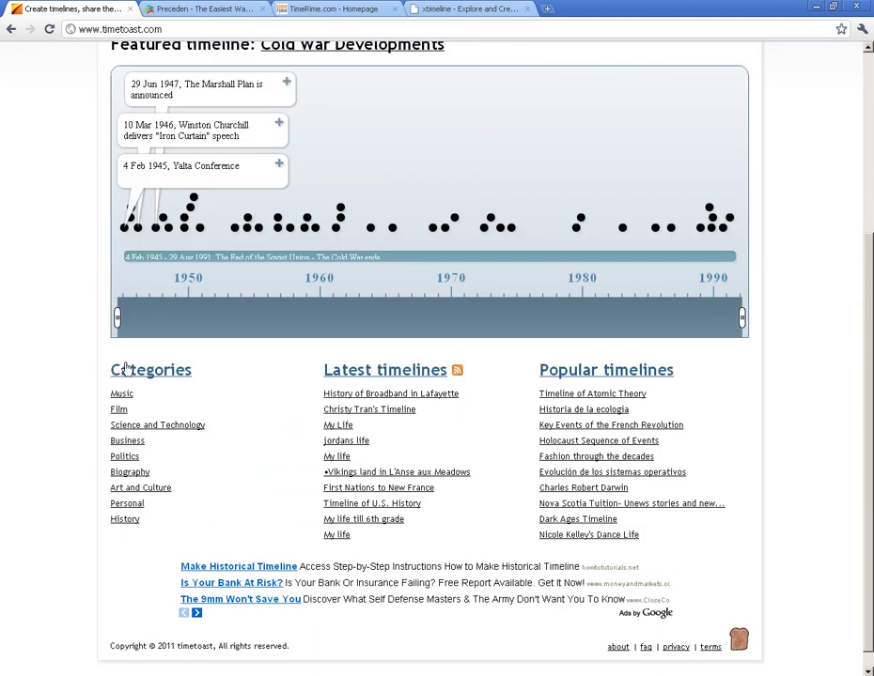
scroll(69, 460, "up", 3)
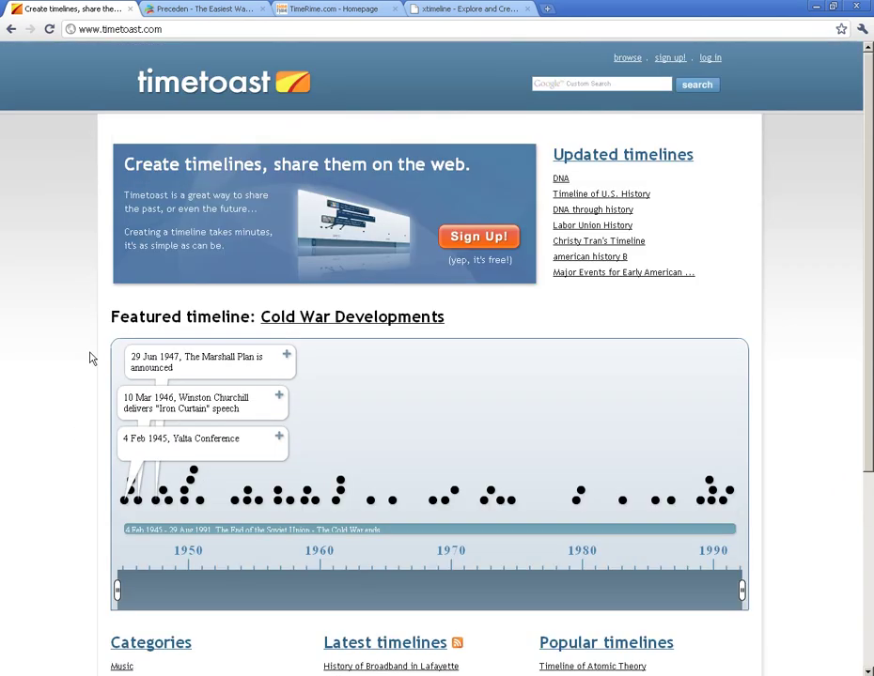
scroll(90, 358, "down", 3)
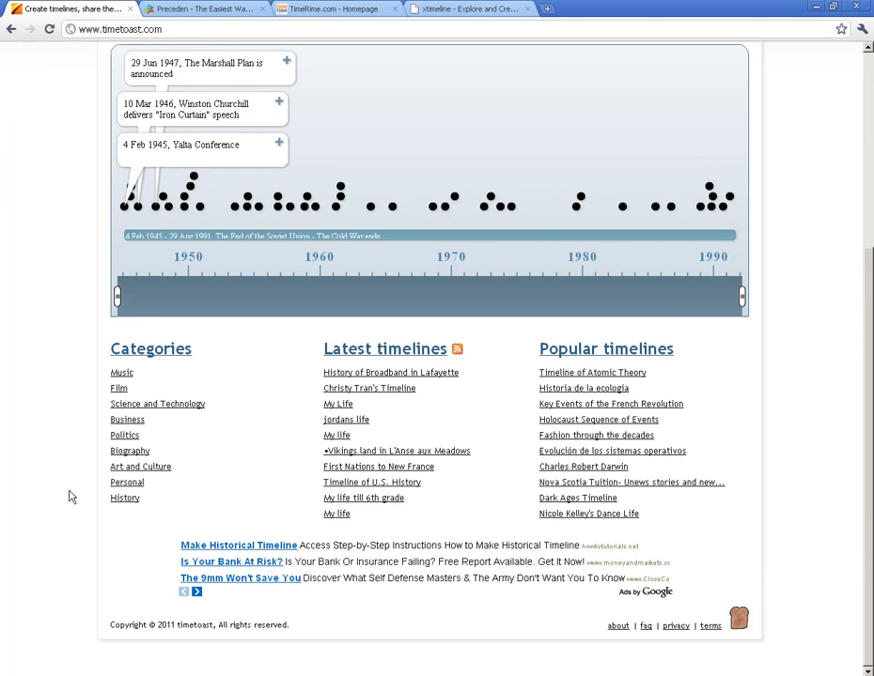
scroll(68, 497, "up", 3)
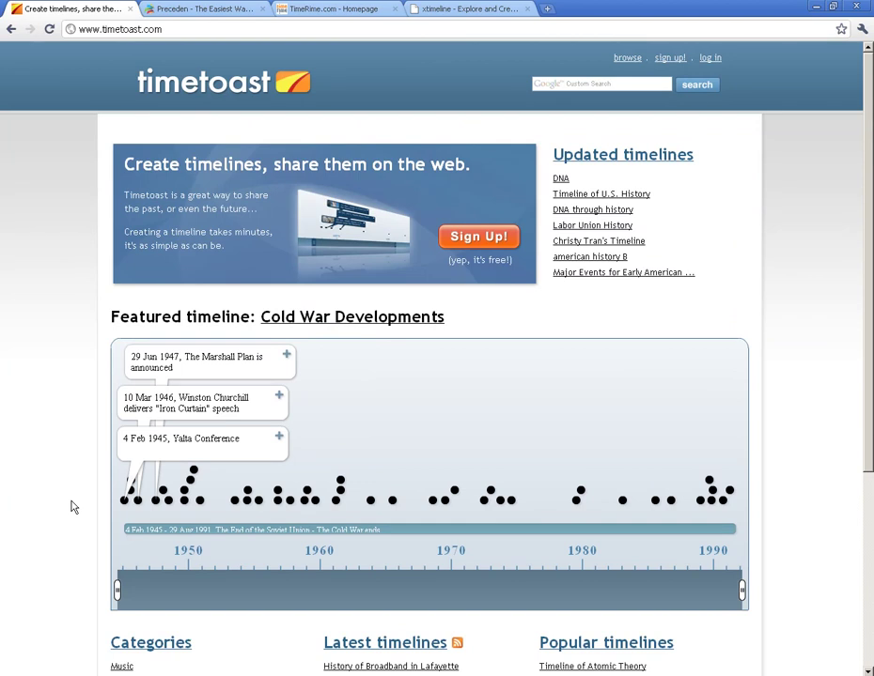
left_click(571, 201)
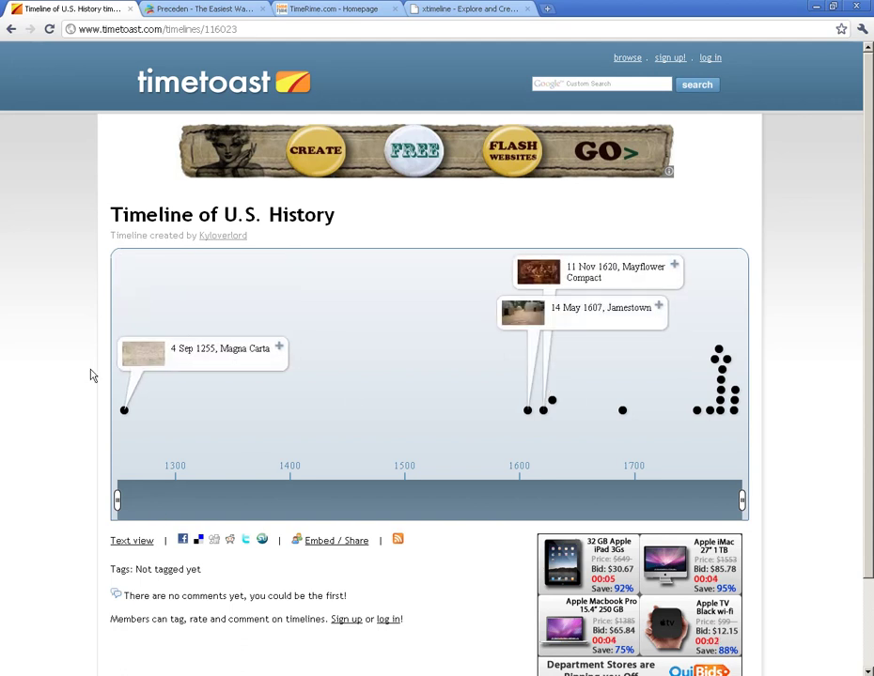
left_click(183, 364)
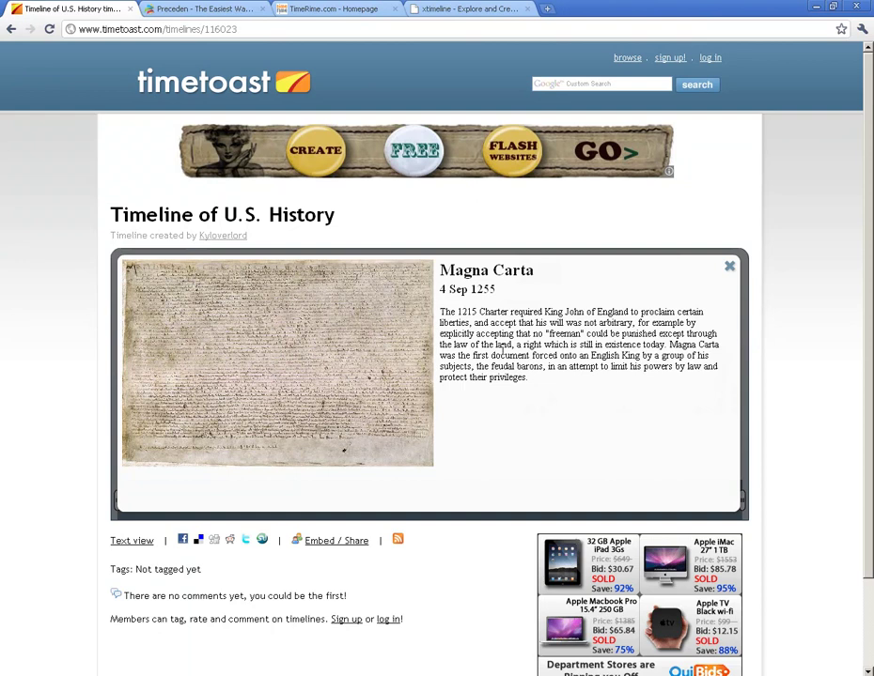
left_click(728, 268)
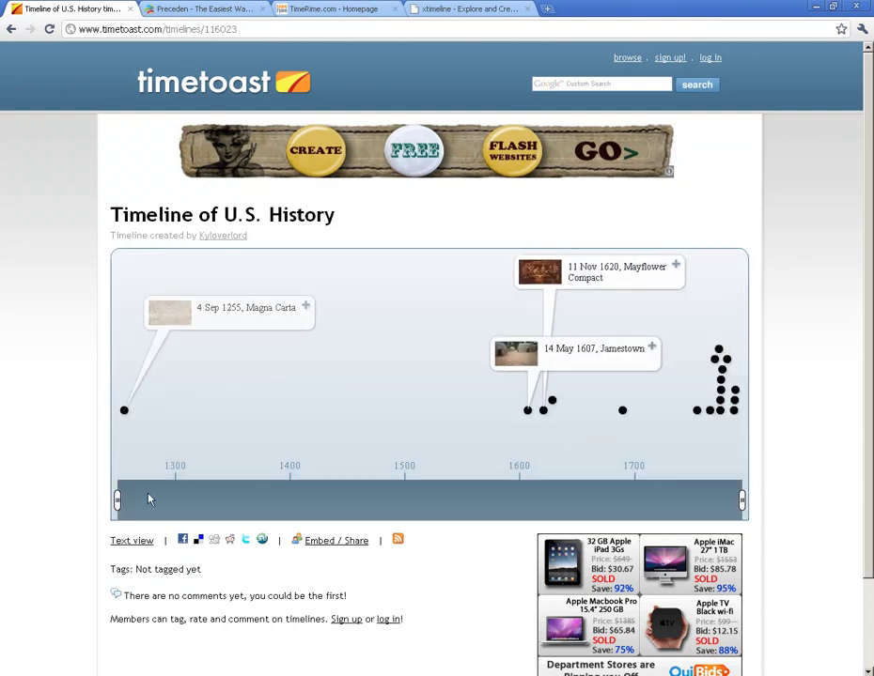
left_click_drag(118, 500, 572, 502)
left_click(612, 282)
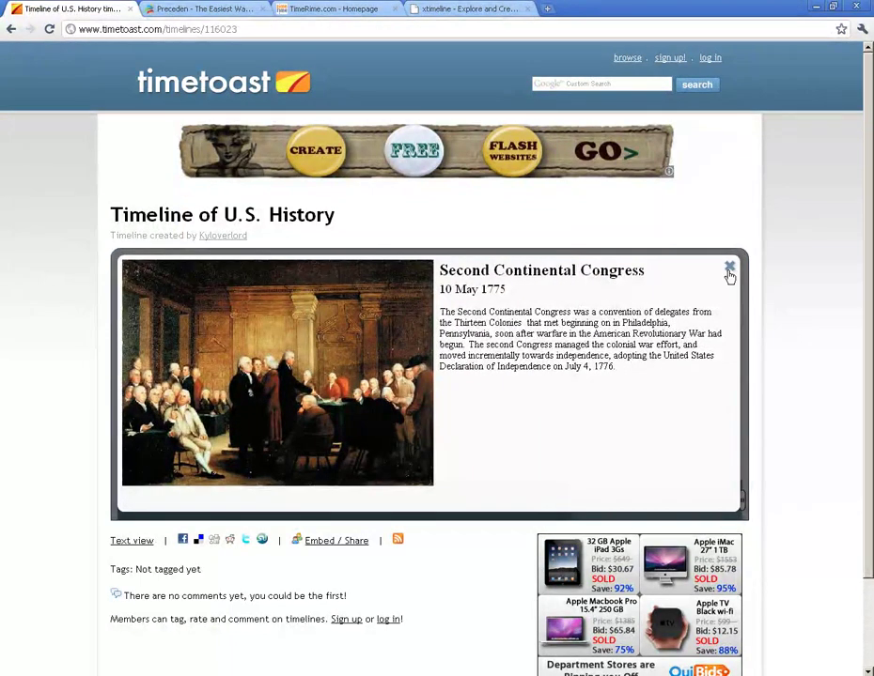
left_click(729, 267)
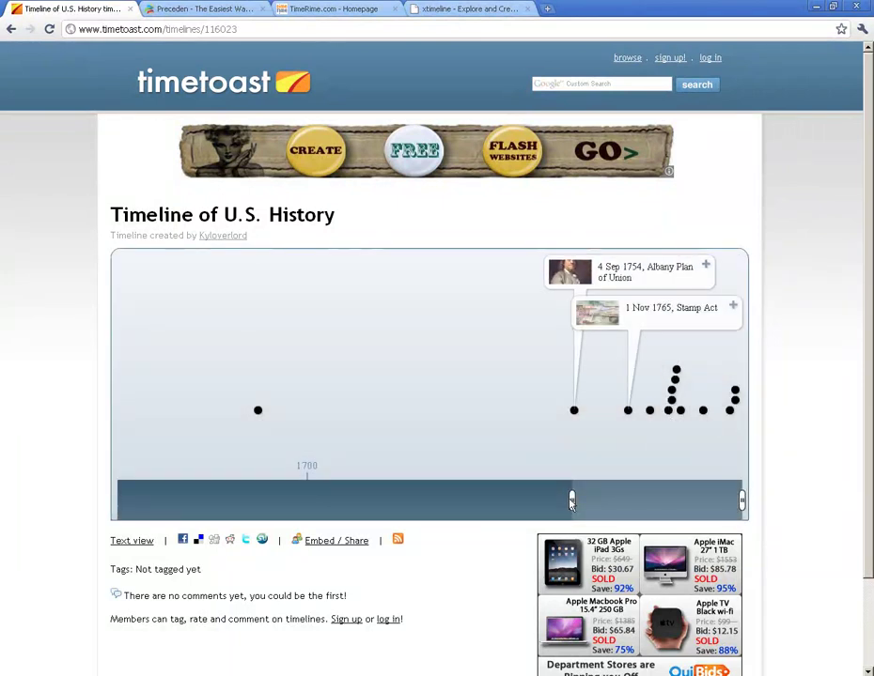
left_click_drag(571, 501, 111, 516)
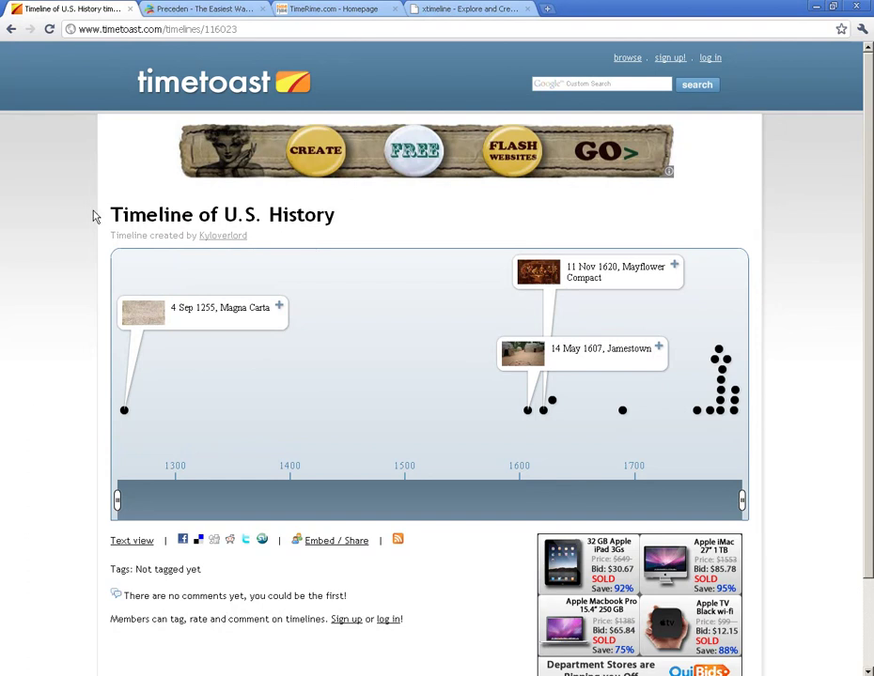
left_click(188, 83)
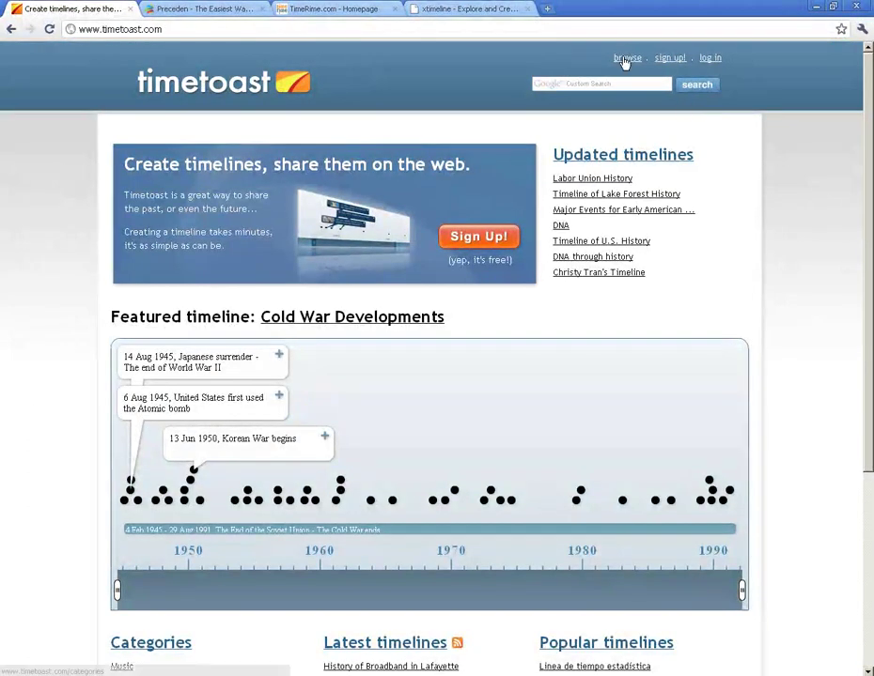
Step: Fill in the Timetoast sign-up form with a username, e-mail address and password with confirmation
left_click(671, 58)
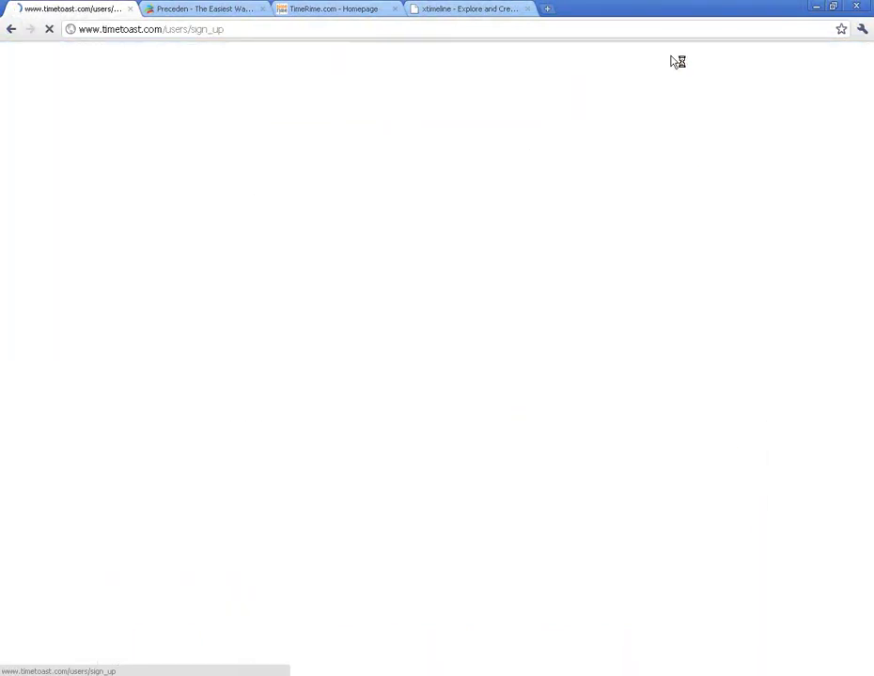
left_click(132, 204)
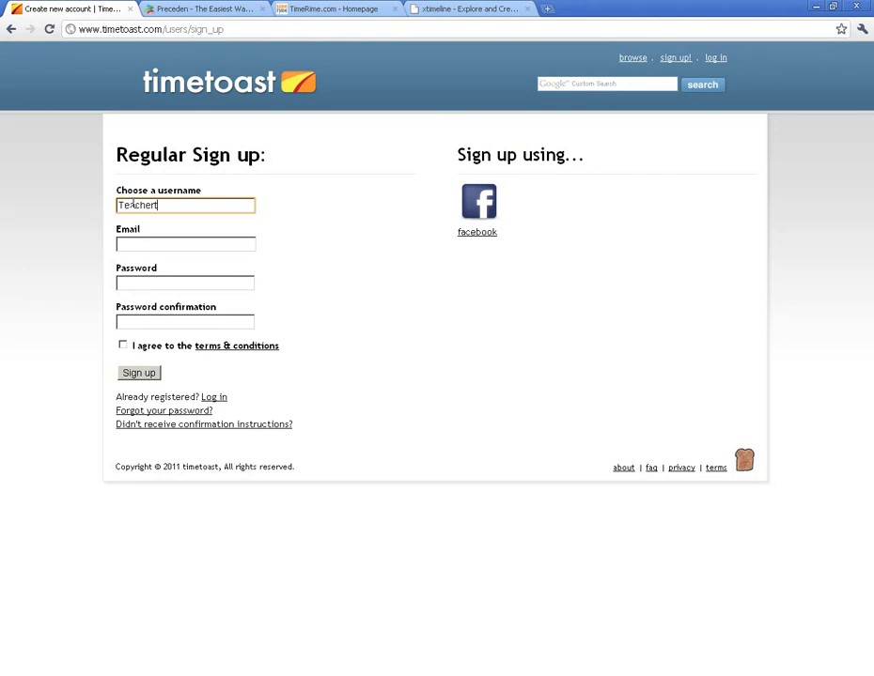
type("TeacherTechVids")
key("Tab")
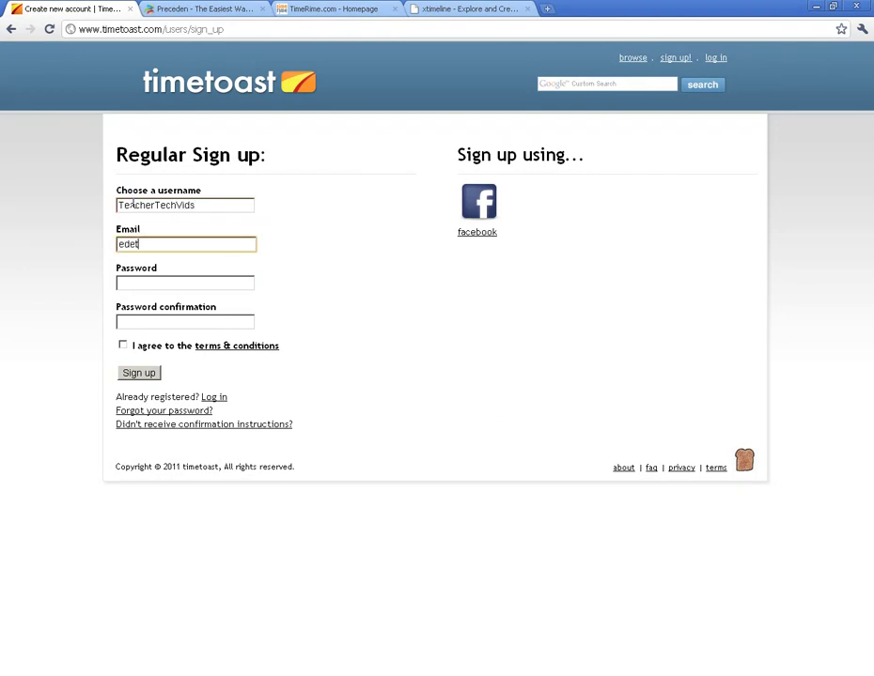
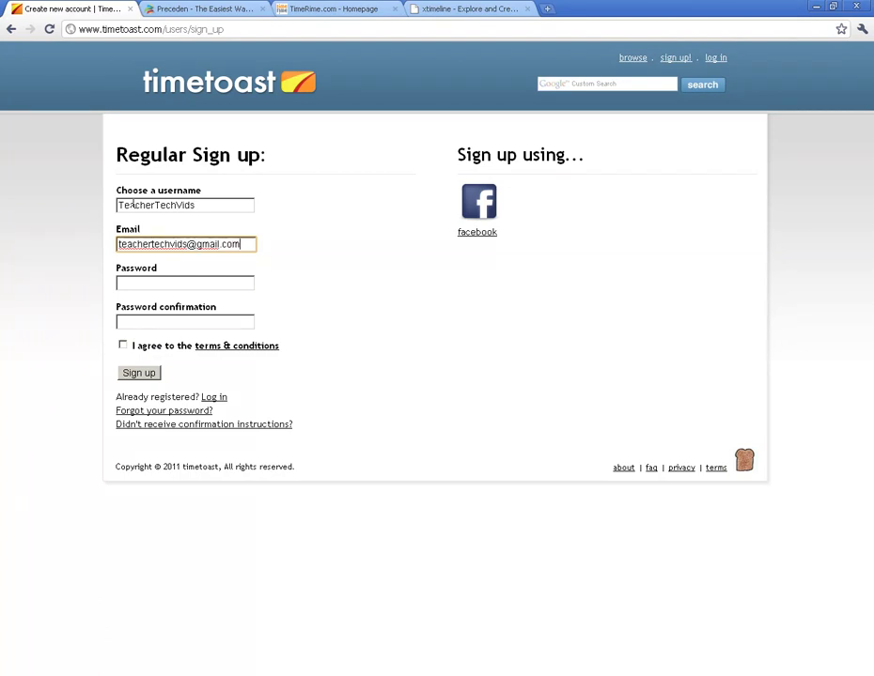
key("Tab")
type("t")
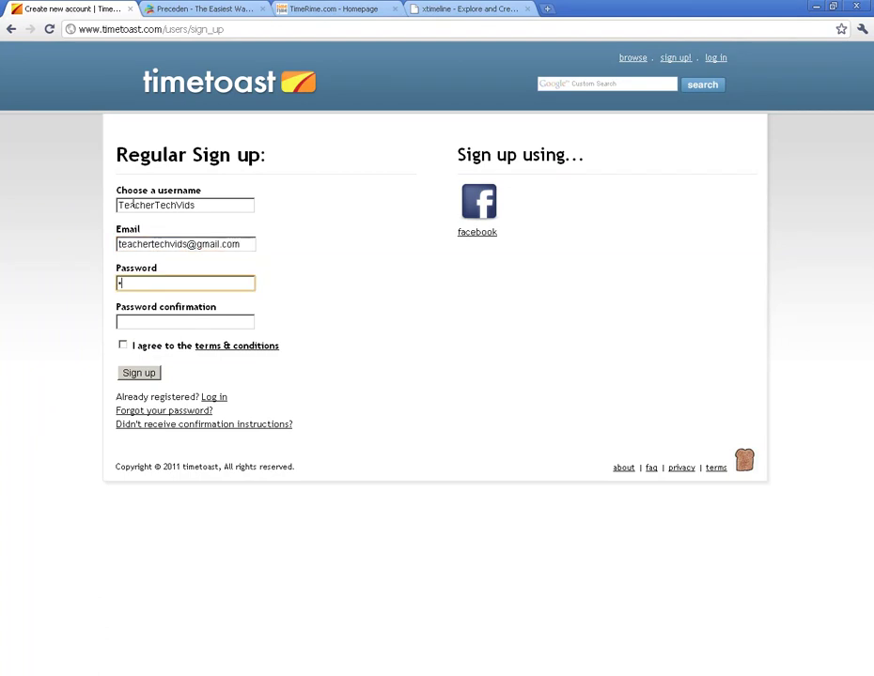
key("Tab")
type("tea")
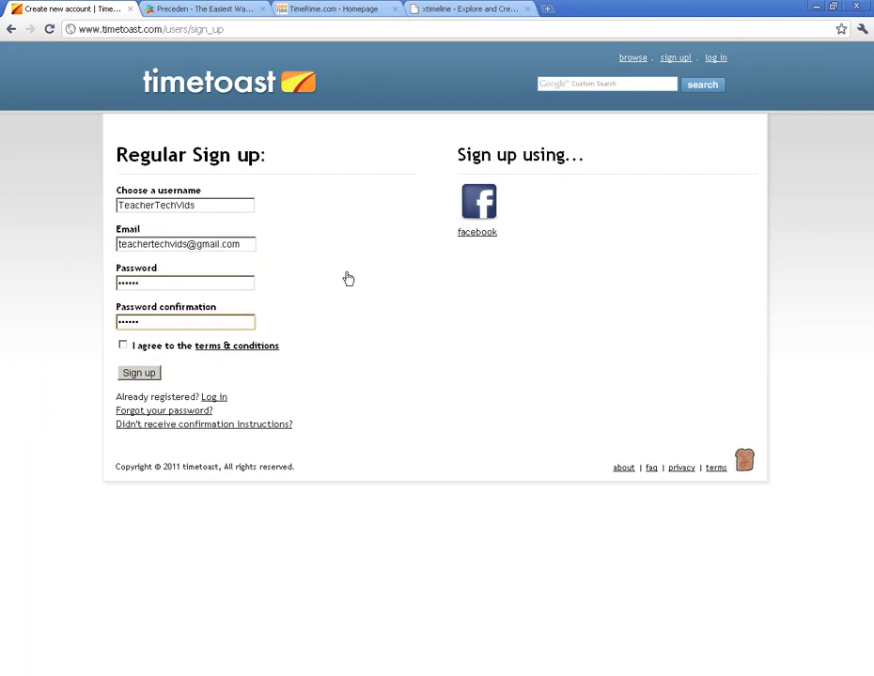
Step: Agree to the terms & conditions and submit the new account registration
left_click(123, 345)
left_click(141, 374)
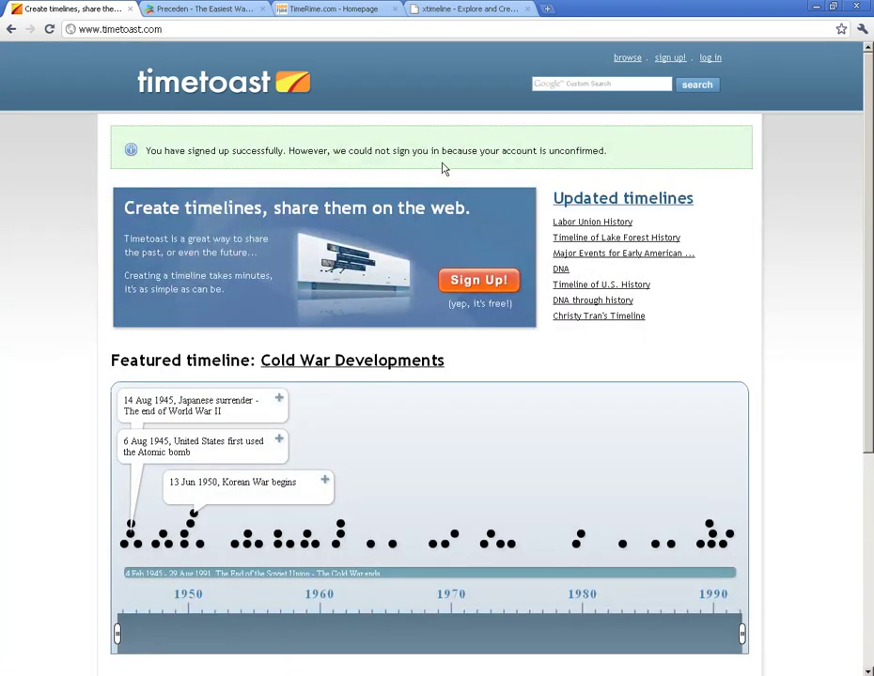
left_click(549, 9)
Step: Search for Gmail, open it, and open the Timetoast 'Confirmation instructions' email
type("gmail")
key("Return")
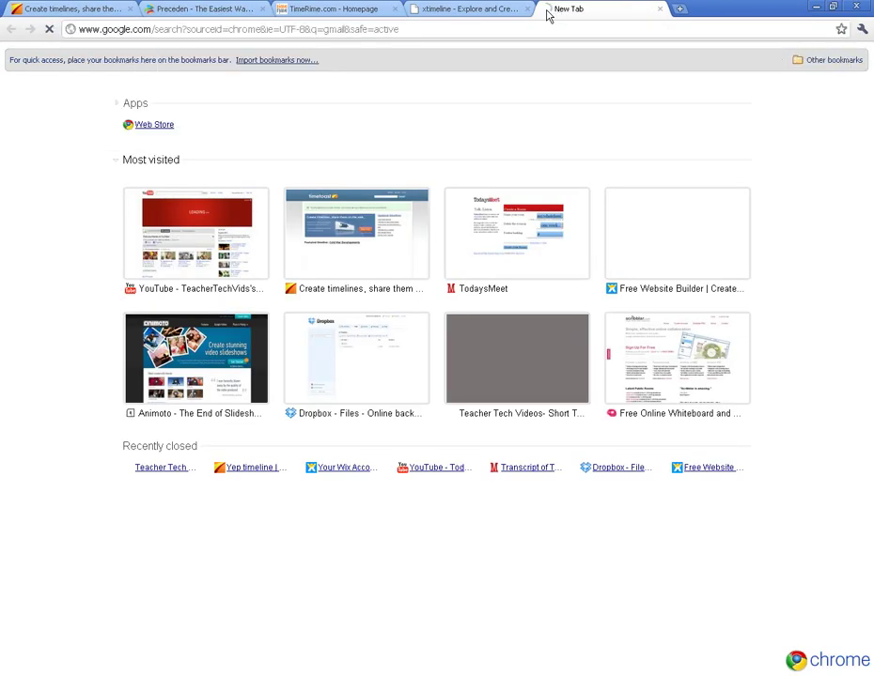
left_click(235, 136)
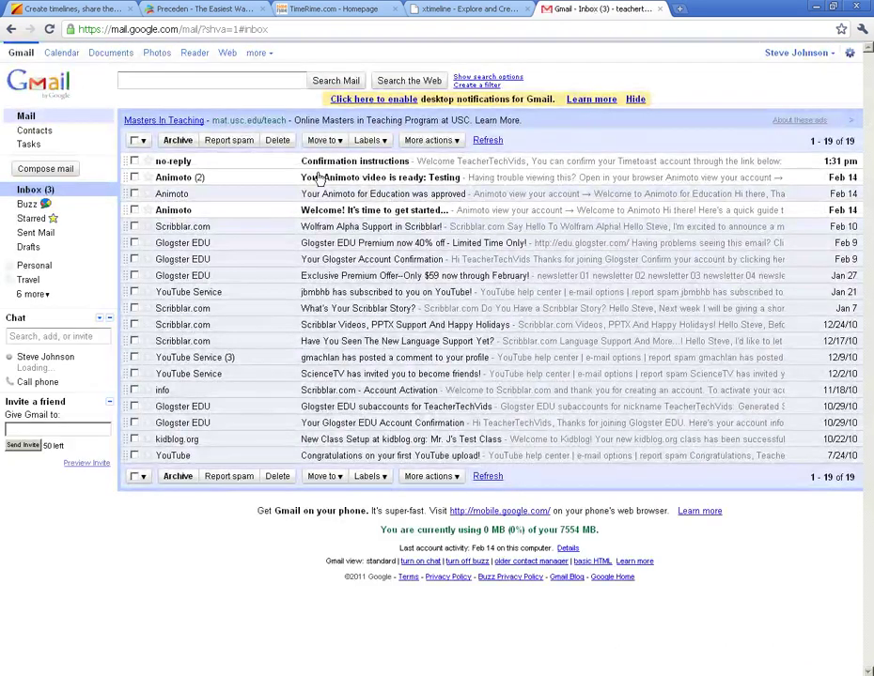
left_click(452, 164)
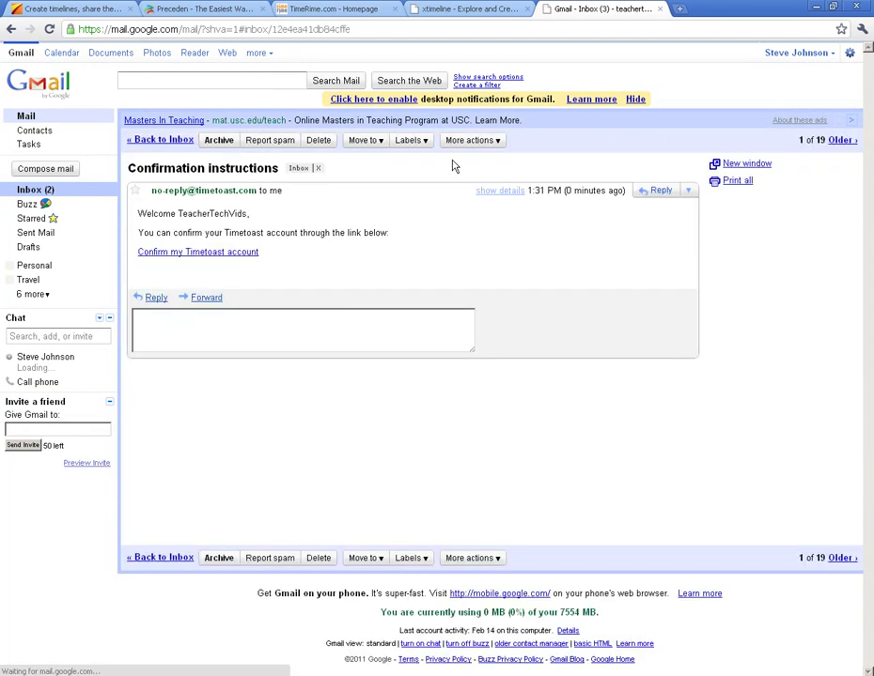
Step: Follow the 'Confirm my Timetoast account' link to activate the account and log in
left_click(185, 253)
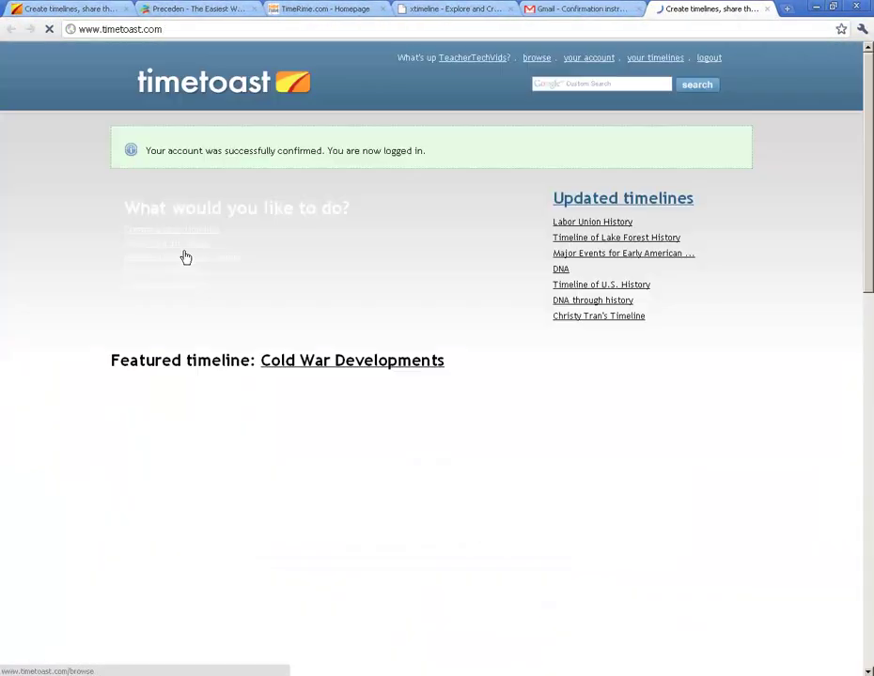